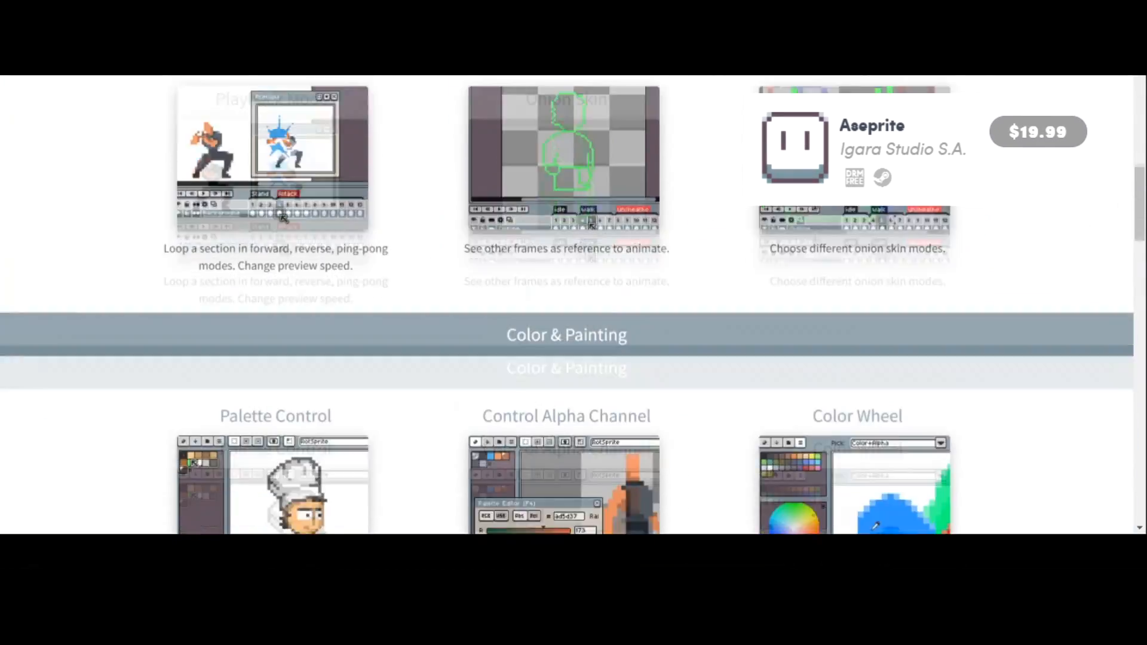
# Review Aseprite's feature overview, including its animation and Color & Painting tools.
pyautogui.scroll(-6, 566, 305)
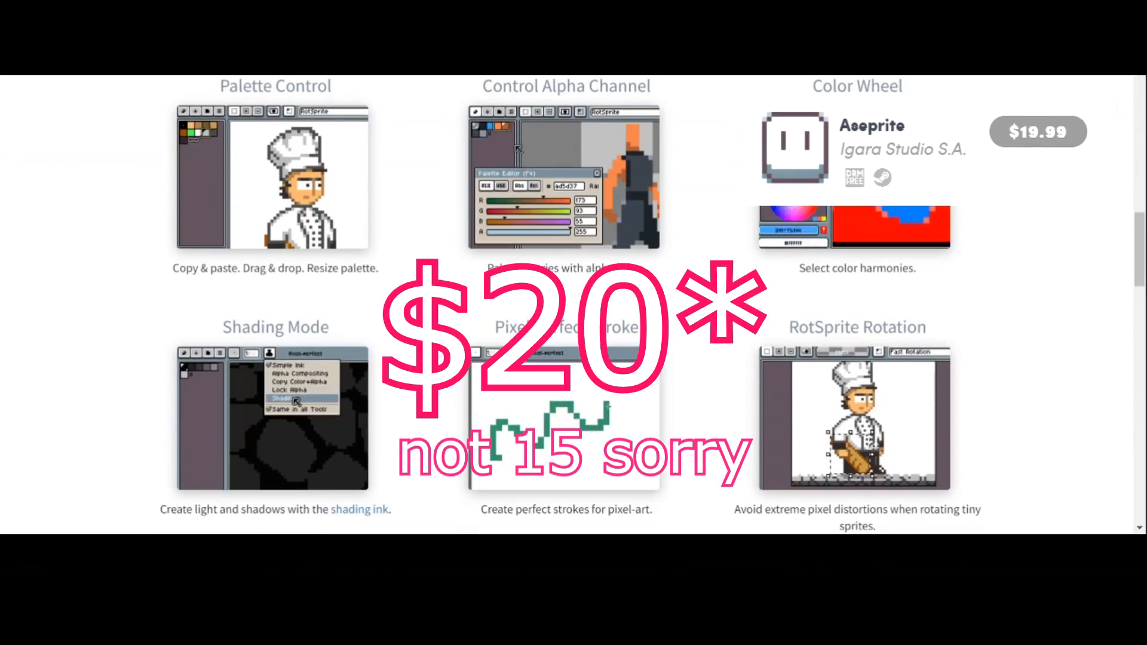
pyautogui.scroll(-5, 566, 304)
pyautogui.scroll(-3, 566, 304)
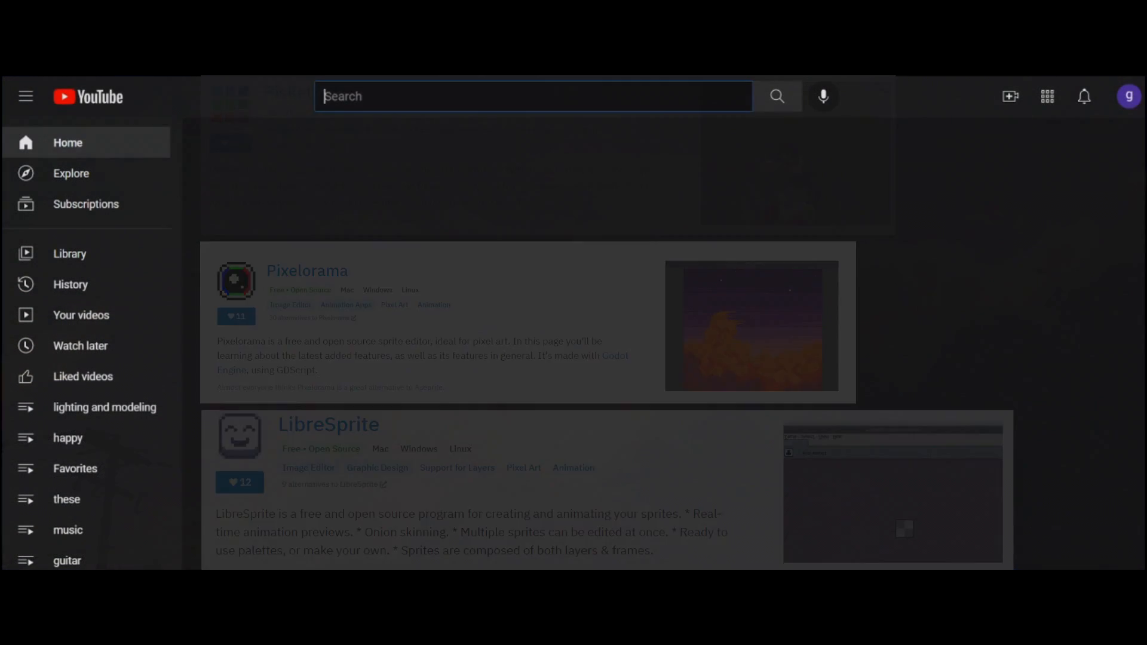
# Search YouTube for "common grackle call".
pyautogui.write('common')
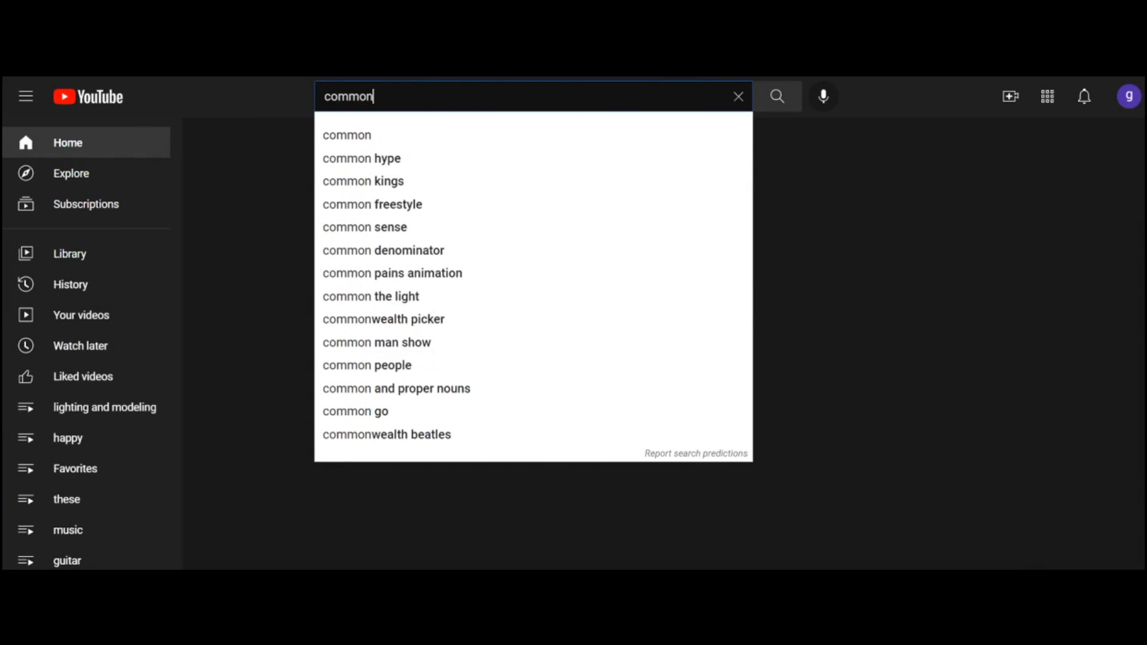
pyautogui.write(' grackle ')
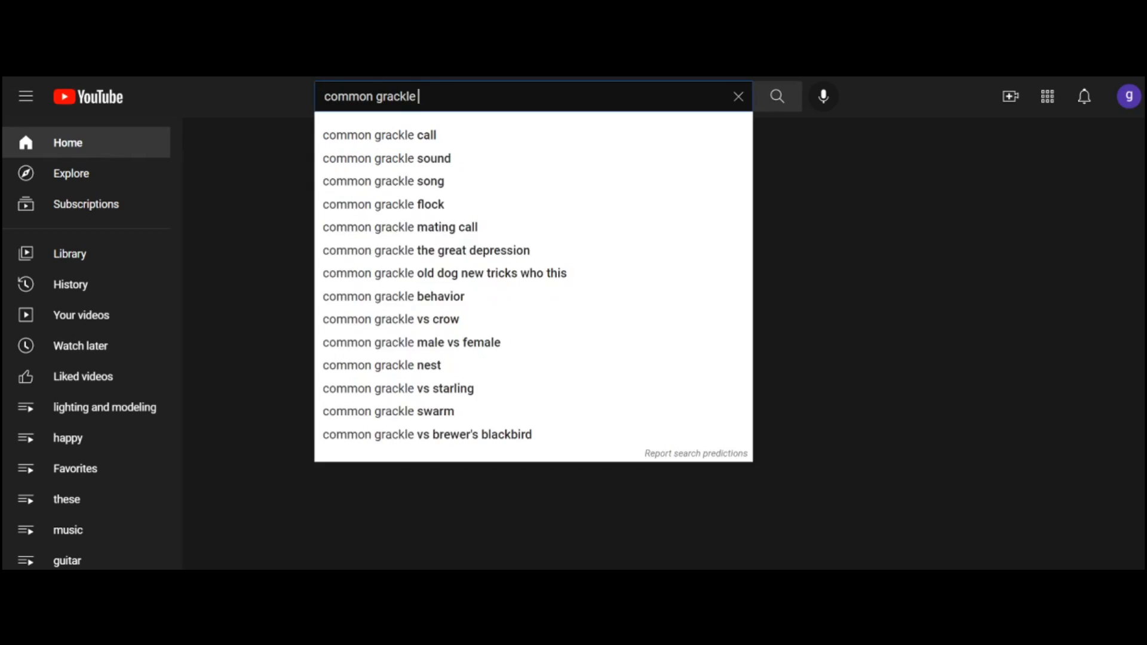
pyautogui.write('call')
pyautogui.press('Return')
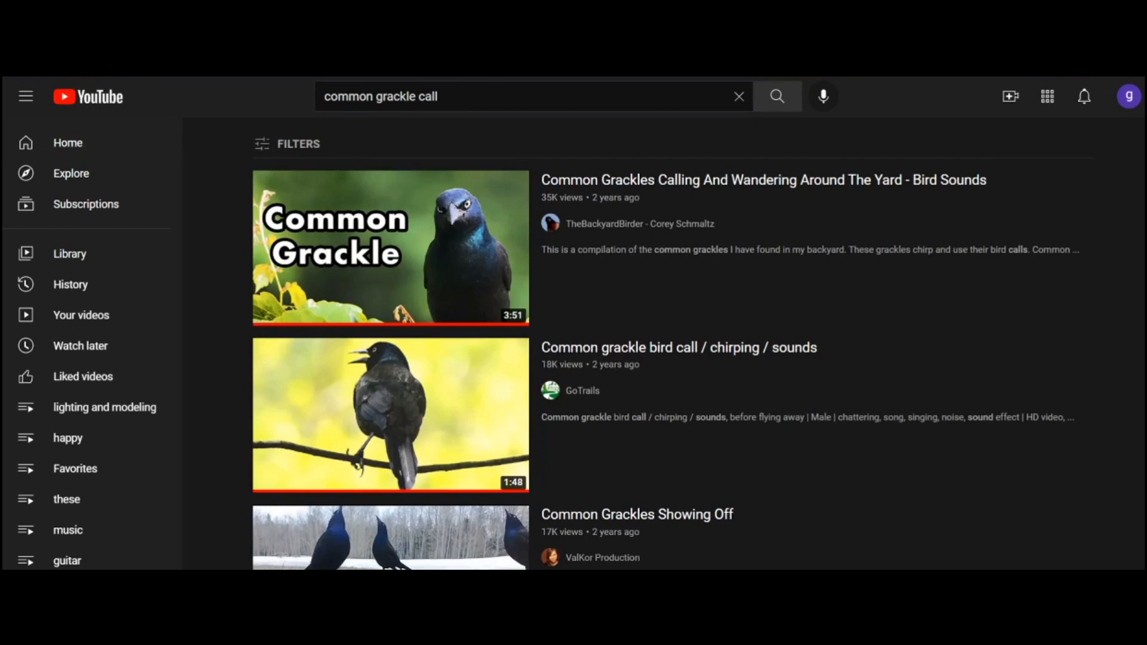
# Open the video "Common Grackle Calling From A Tree - Bird Call and Sounds" and skip to about 0:39.
pyautogui.scroll(-14, 663, 344)
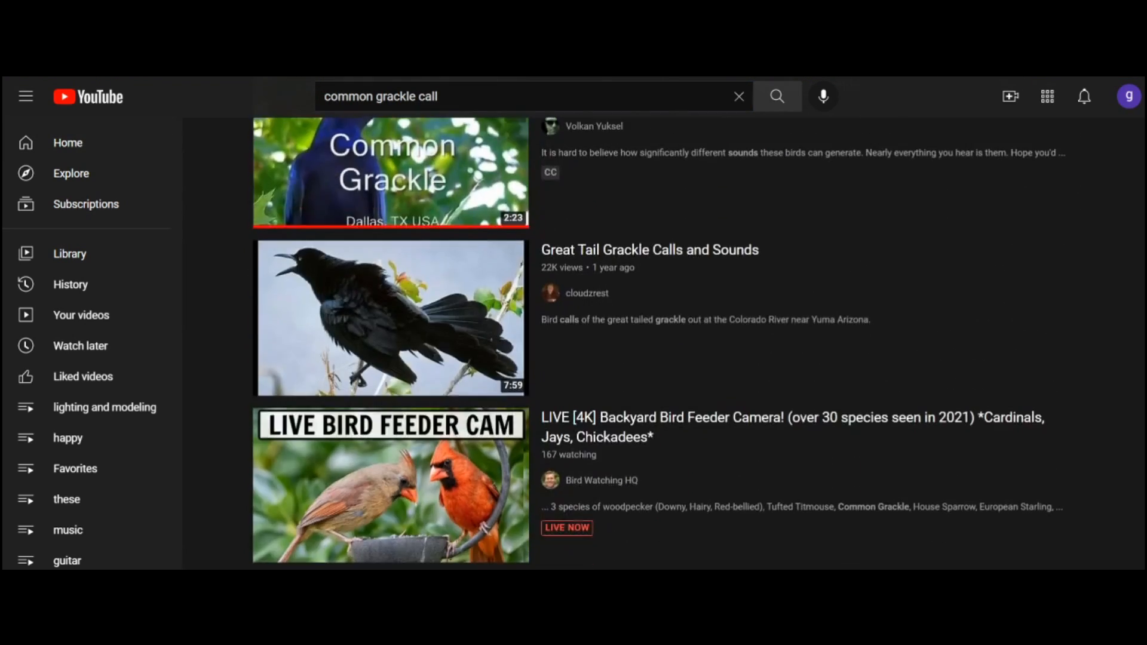
pyautogui.scroll(-17, 663, 343)
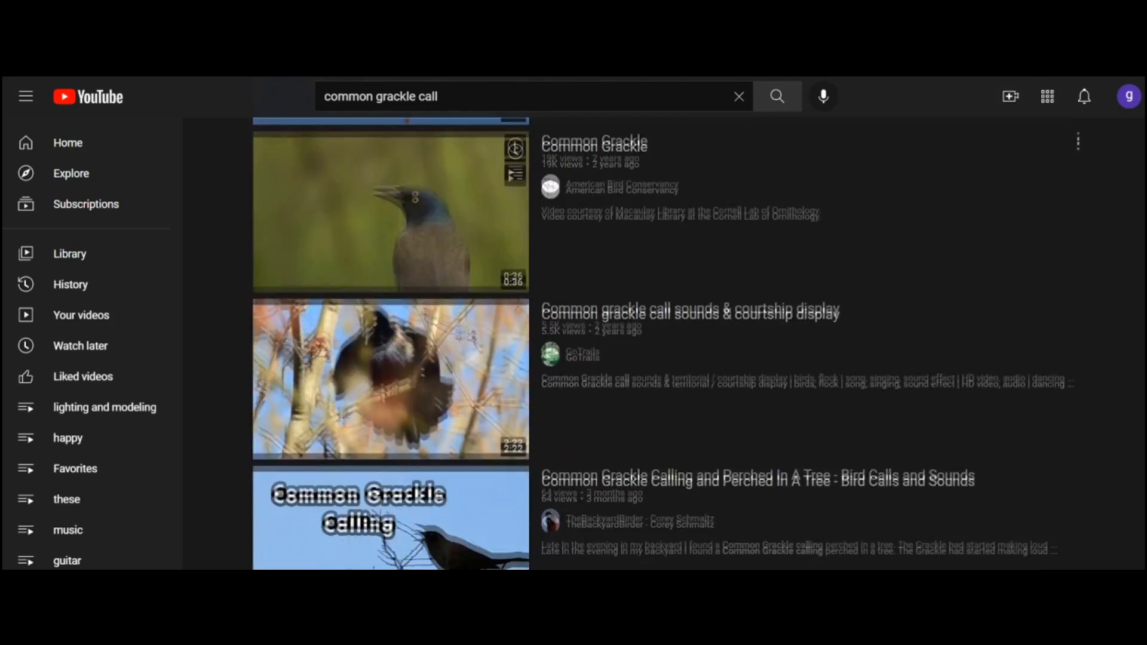
pyautogui.scroll(-13, 663, 343)
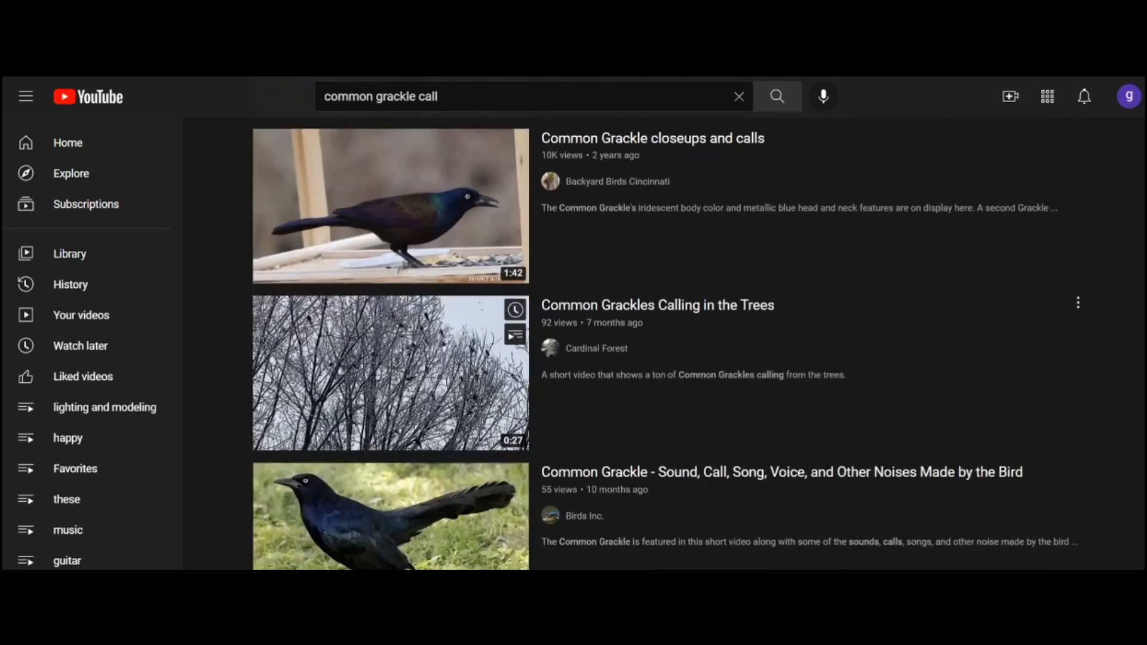
pyautogui.scroll(-10, 387, 399)
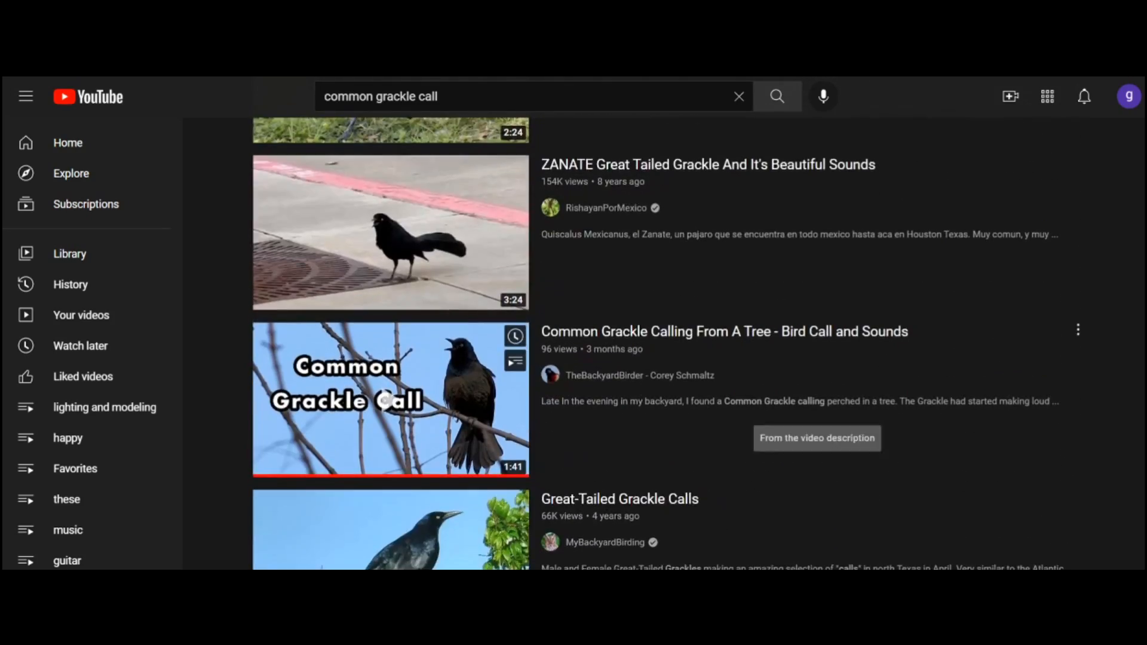
pyautogui.click(386, 400)
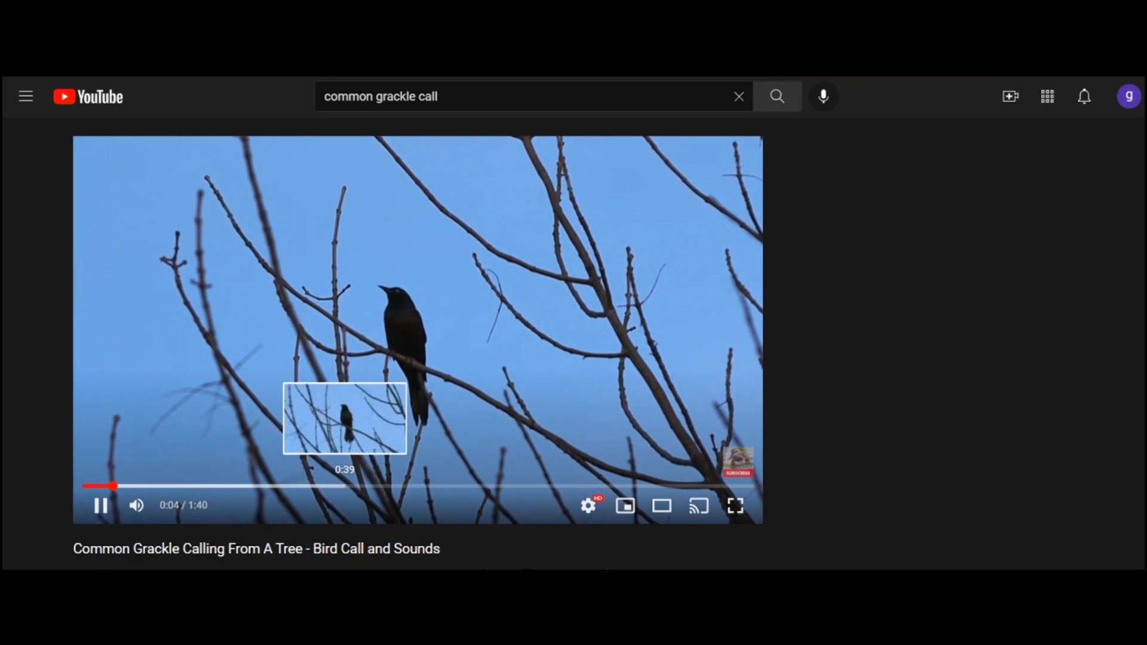
pyautogui.click(346, 485)
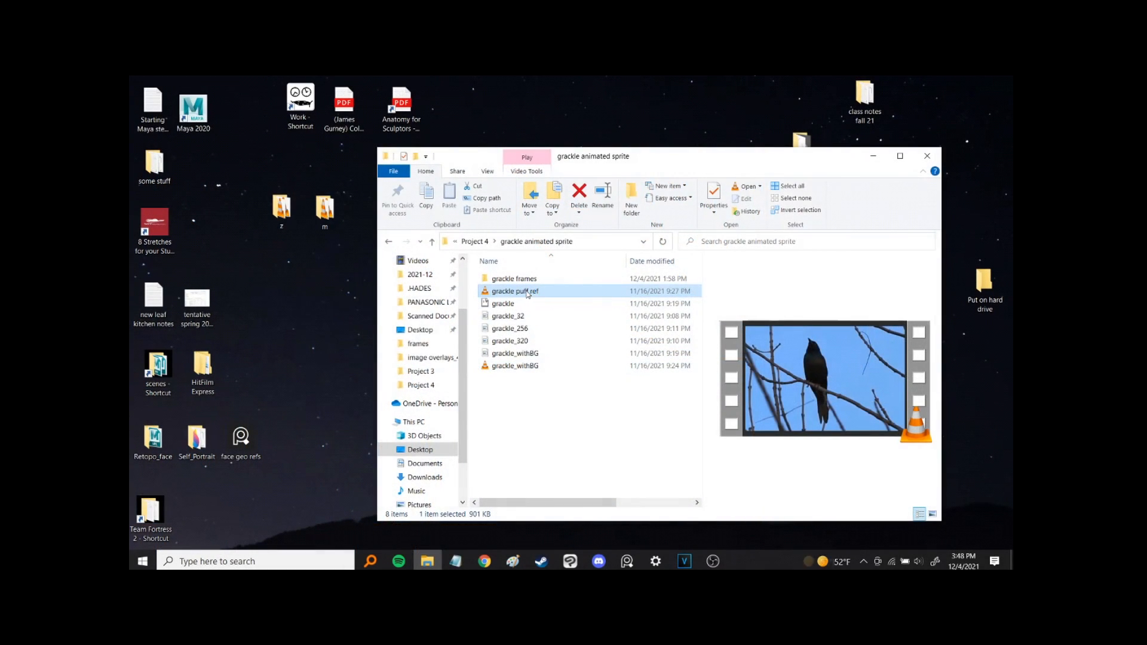
# Preview the grackle puff ref video from the grackle animated sprite folder and load it into Kinovea.
pyautogui.doubleClick(528, 294)
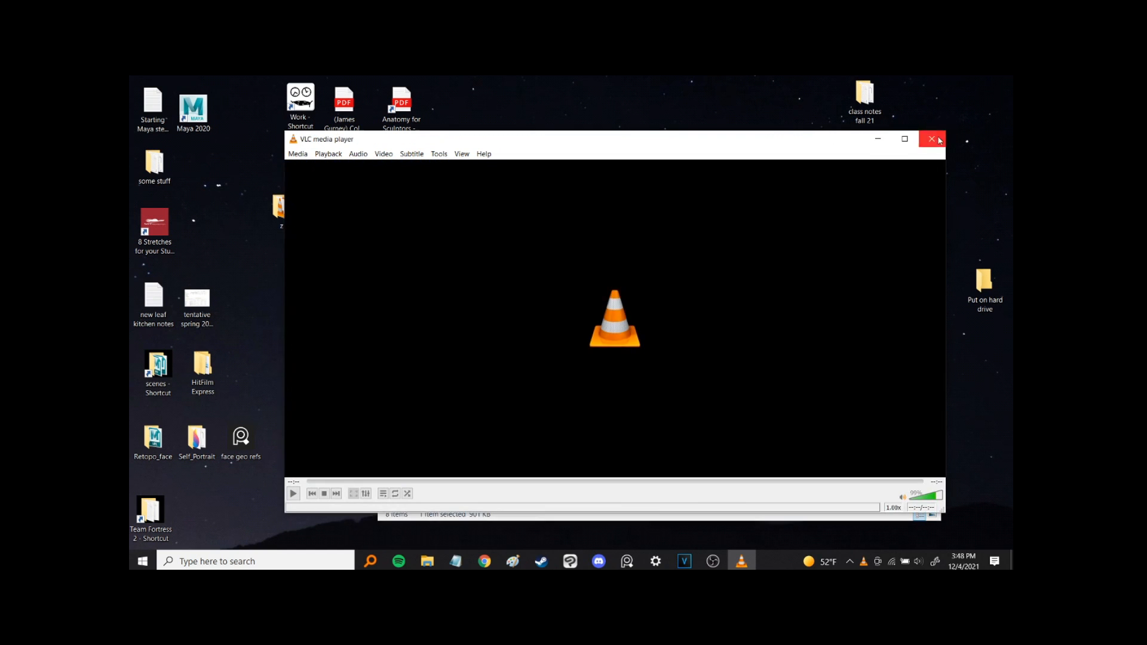
pyautogui.click(940, 140)
pyautogui.click(257, 561)
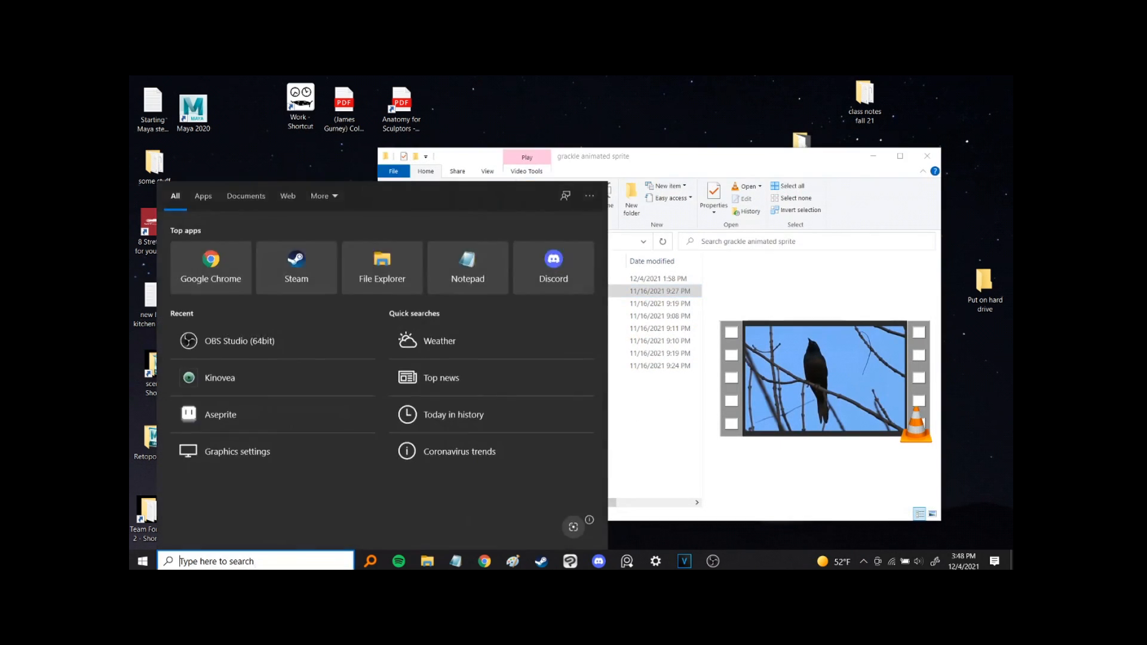
pyautogui.click(239, 377)
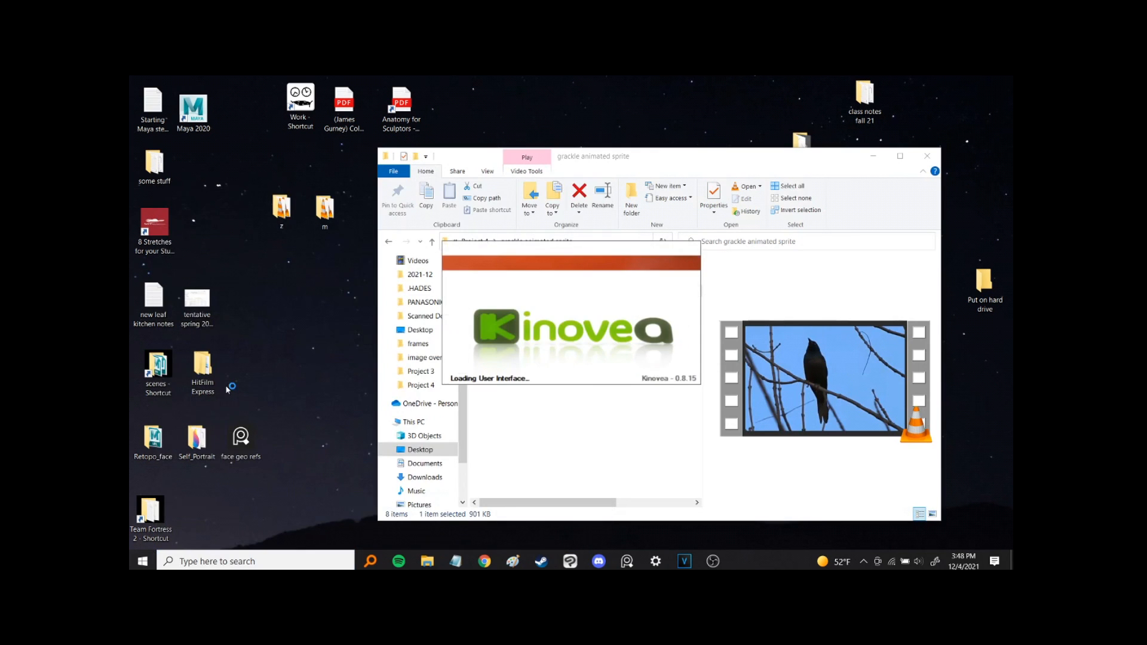
pyautogui.click(147, 98)
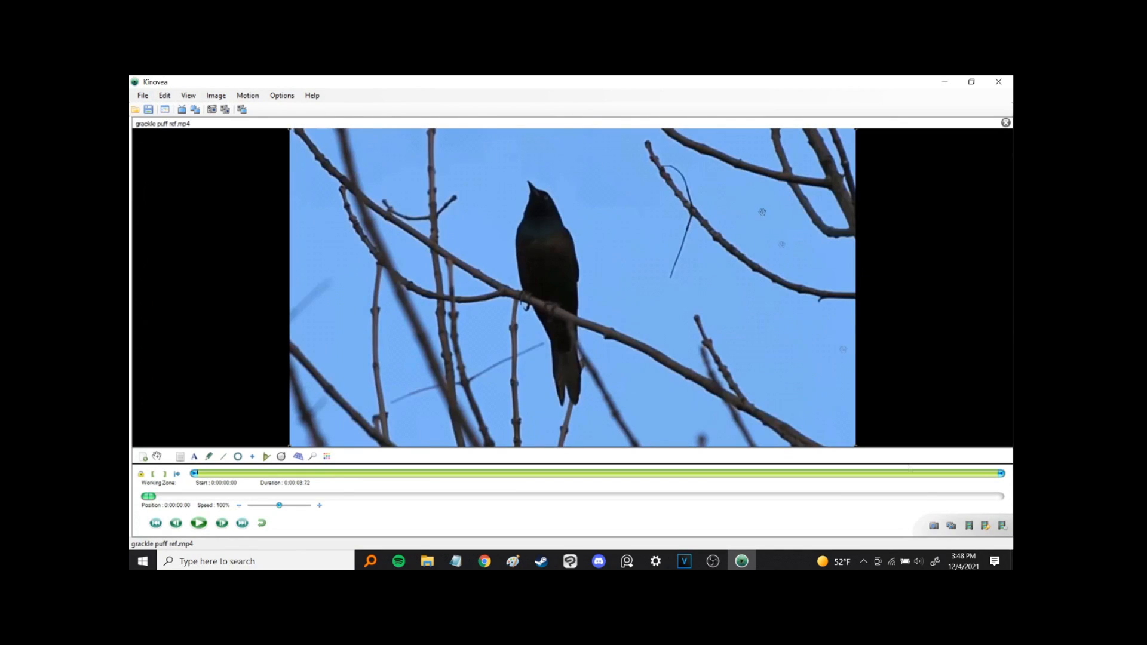
# Try an image-sequence export at one frame every 13 hundredths of a second into the grackle frames folder, and cancel it.
pyautogui.click(956, 528)
pyautogui.moveTo(481, 271); pyautogui.dragTo(461, 273)
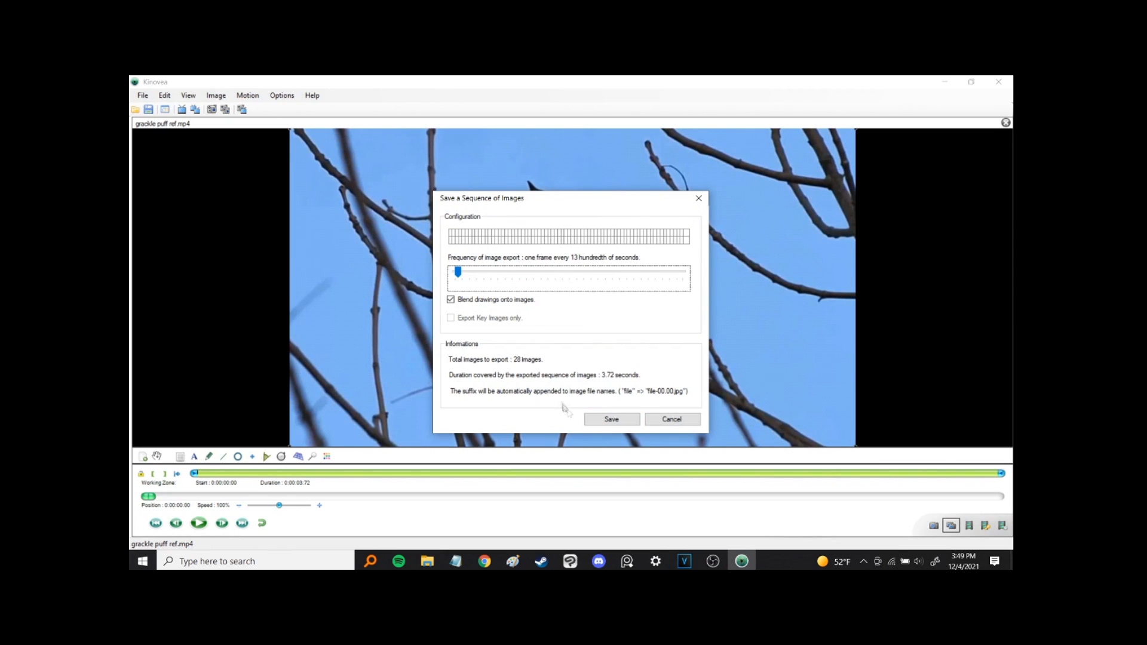
pyautogui.click(610, 419)
pyautogui.doubleClick(281, 170)
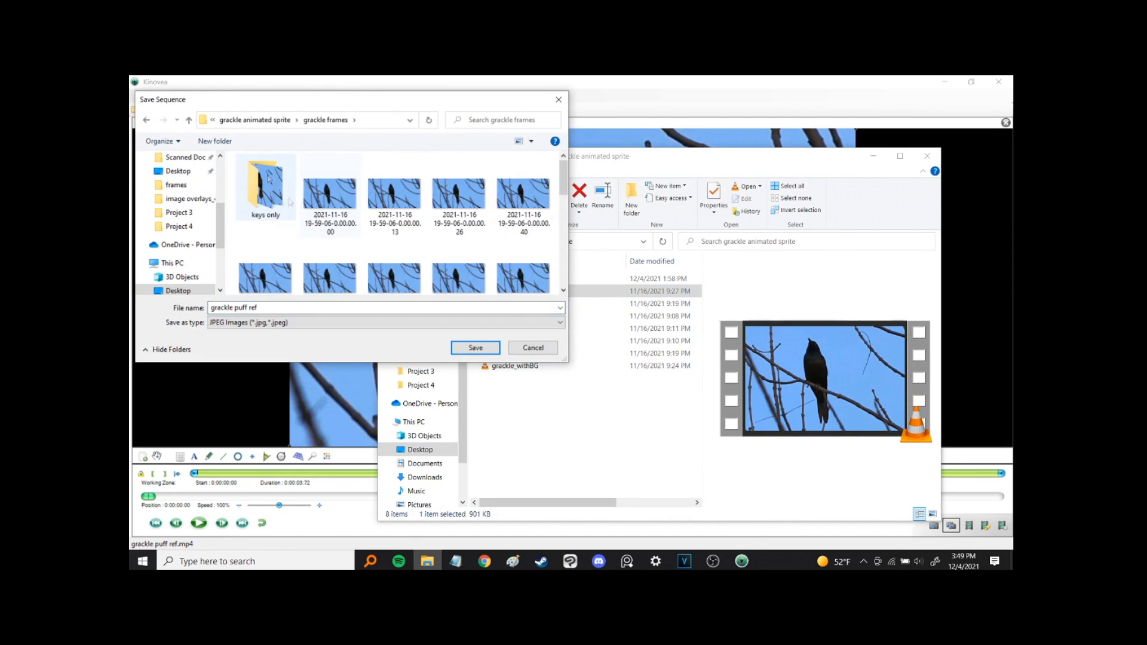
pyautogui.scroll(-2, 394, 239)
pyautogui.click(532, 348)
pyautogui.click(657, 417)
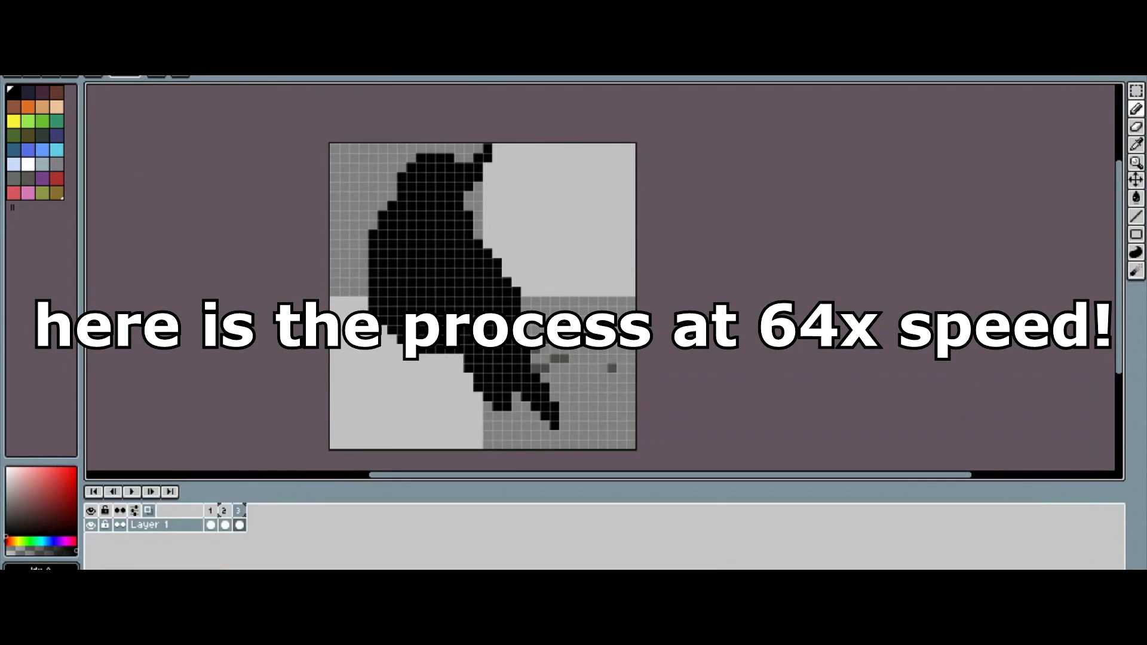
# In Aseprite, add two frames to Layer 1 and outline and fill the grackle's silhouette in black on the newest one.
pyautogui.hotkey('alt', 'n')
pyautogui.hotkey('ctrl', 'a')
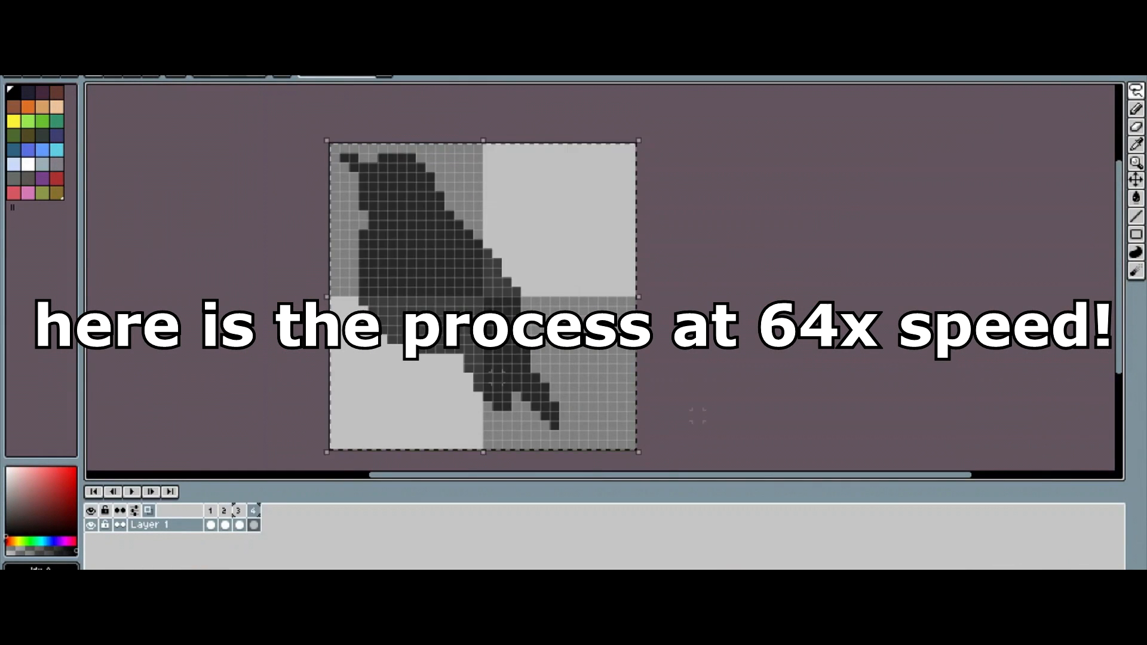
pyautogui.moveTo(507, 235); pyautogui.dragTo(535, 263)
pyautogui.hotkey('alt', 'n')
pyautogui.moveTo(358, 172)
pyautogui.mouseDown()
pyautogui.moveTo(411, 383)
pyautogui.moveTo(590, 442)
pyautogui.mouseUp()
pyautogui.press('g')
pyautogui.click(468, 273)
# Add a sixth frame, clear its artwork, and draw the grackle's ruffled-feather pose in black.
pyautogui.hotkey('alt', 'n')
pyautogui.press('Delete')
pyautogui.moveTo(335, 148); pyautogui.dragTo(583, 435)
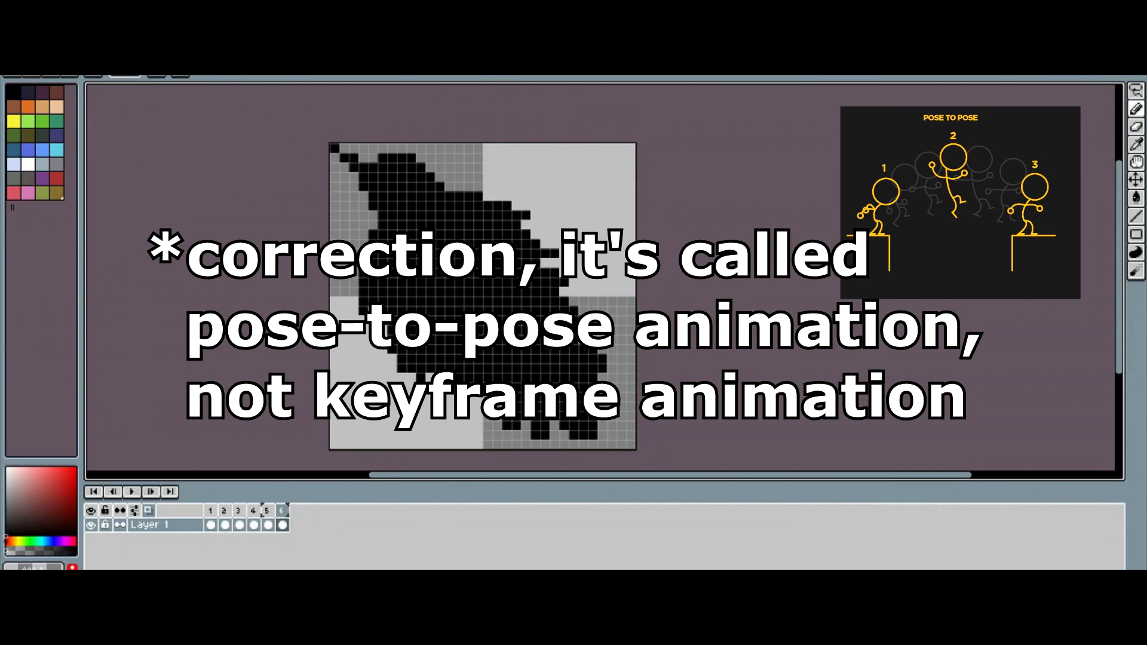
# Compare the neighbouring frames, add another cleared frame, and draw the grackle's next silhouette with its wing and tail.
pyautogui.press('Left')
pyautogui.press('Right')
pyautogui.hotkey('ctrl', 'a')
pyautogui.press('Right')
pyautogui.hotkey('alt', 'n')
pyautogui.press('Delete')
pyautogui.moveTo(364, 174); pyautogui.dragTo(573, 418)
pyautogui.moveTo(482, 203); pyautogui.dragTo(568, 259)
pyautogui.moveTo(377, 299); pyautogui.dragTo(559, 450)
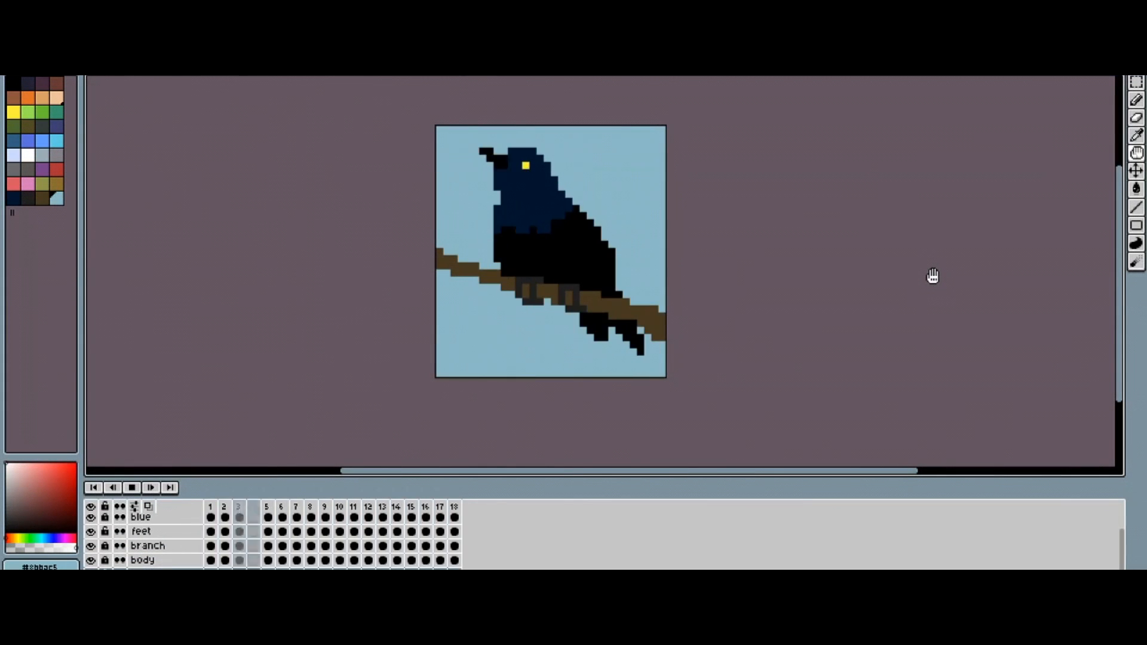
# Stop the animation playback and set up the export of grackle.gif with Export for Twitter enabled and an 800% resize.
pyautogui.press('Return')
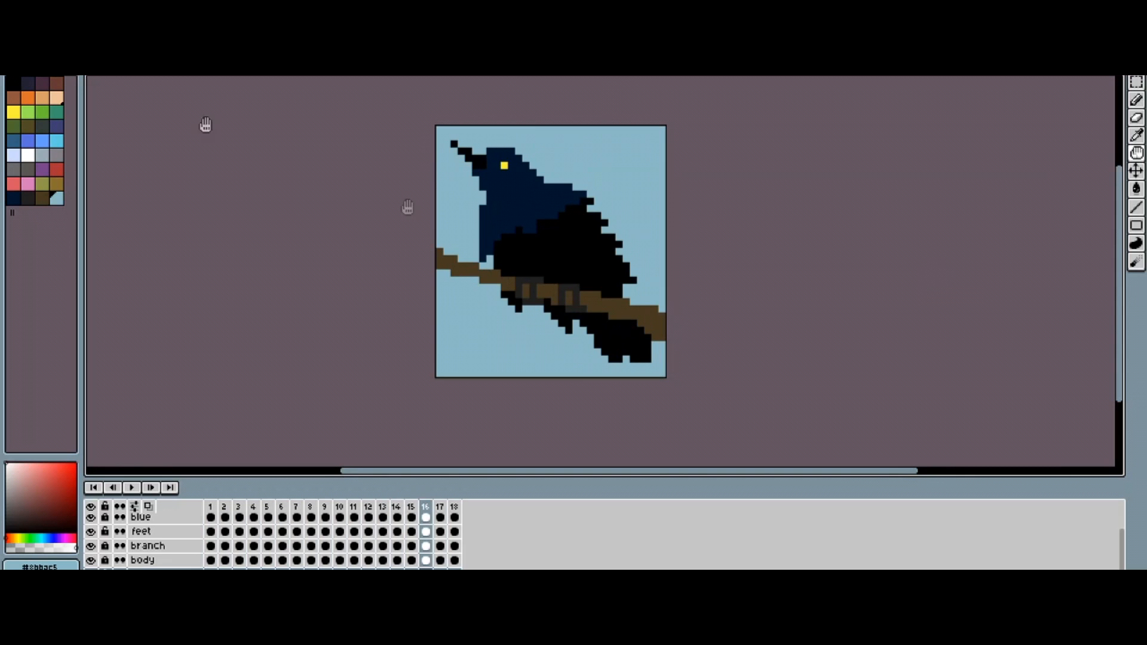
pyautogui.hotkey('alt', 'f')
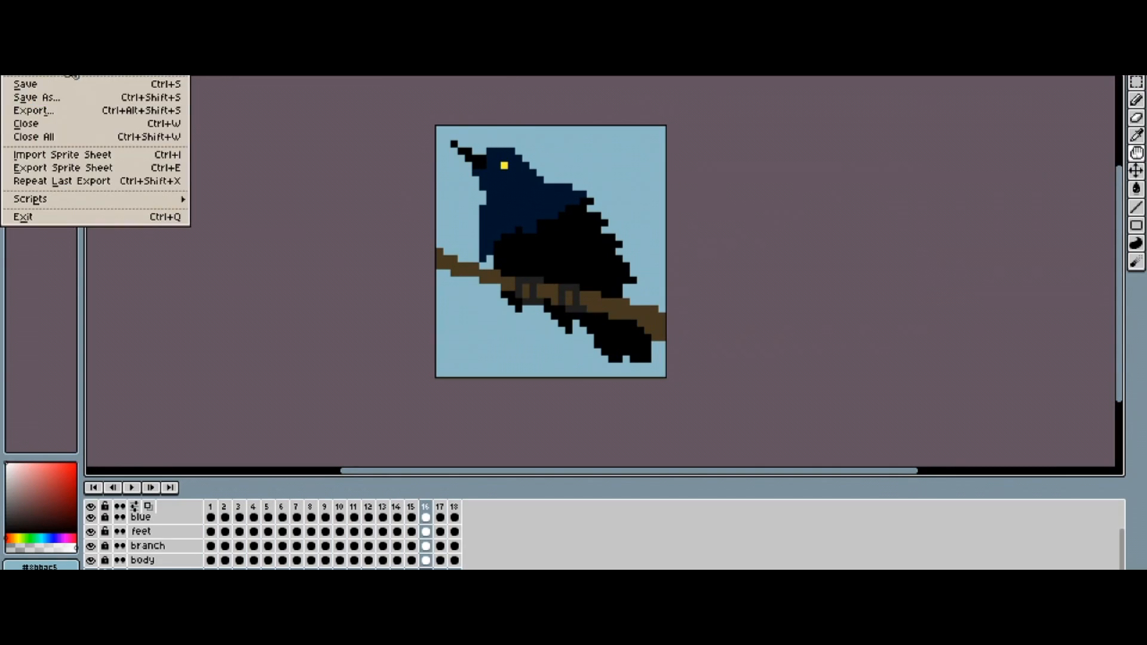
pyautogui.click(133, 109)
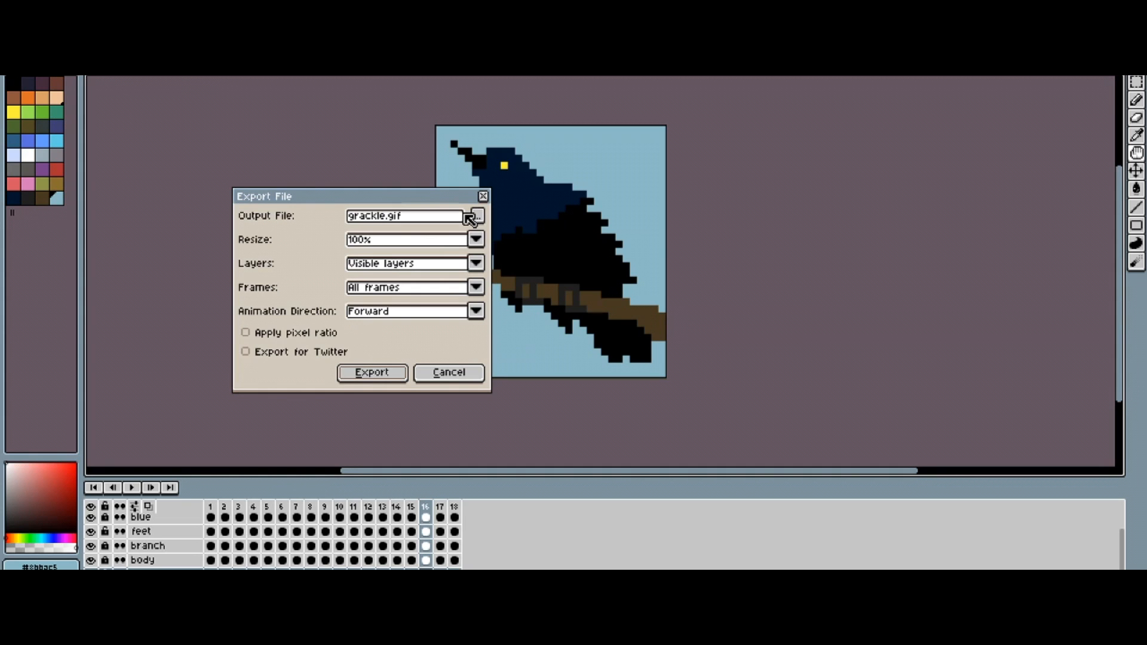
pyautogui.click(330, 353)
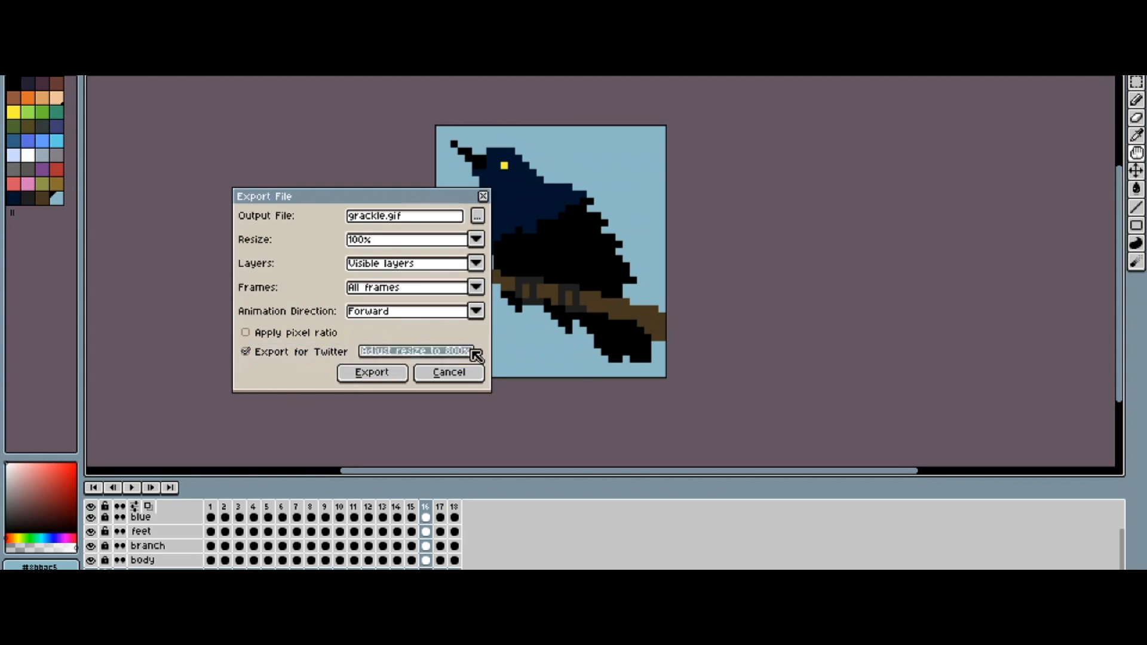
pyautogui.click(476, 240)
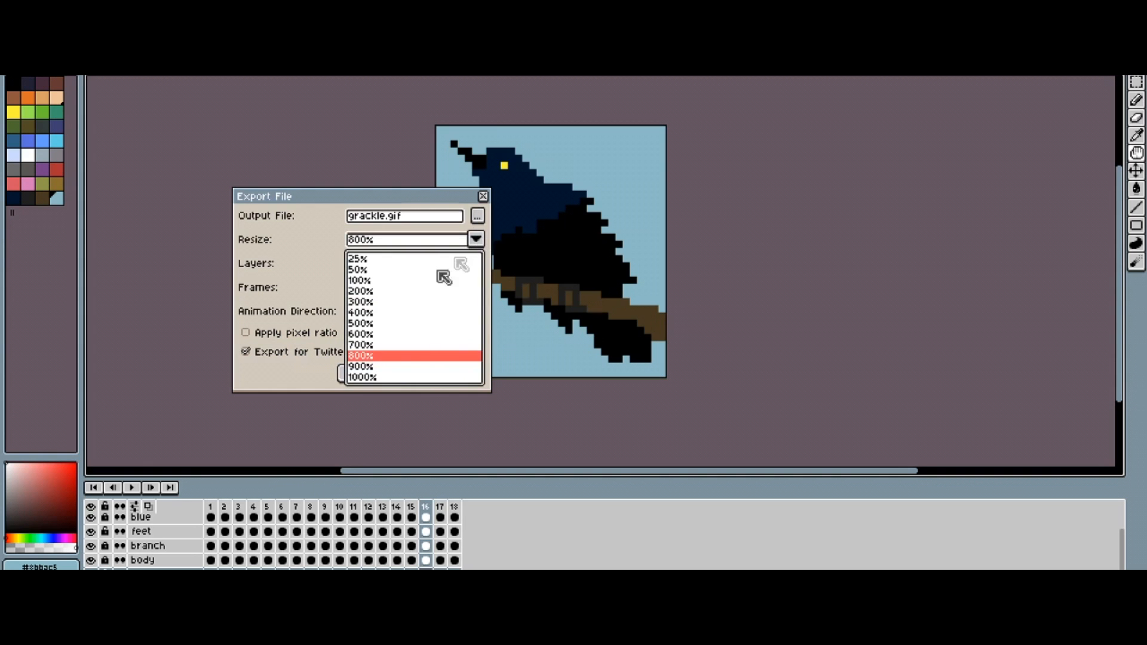
pyautogui.click(398, 371)
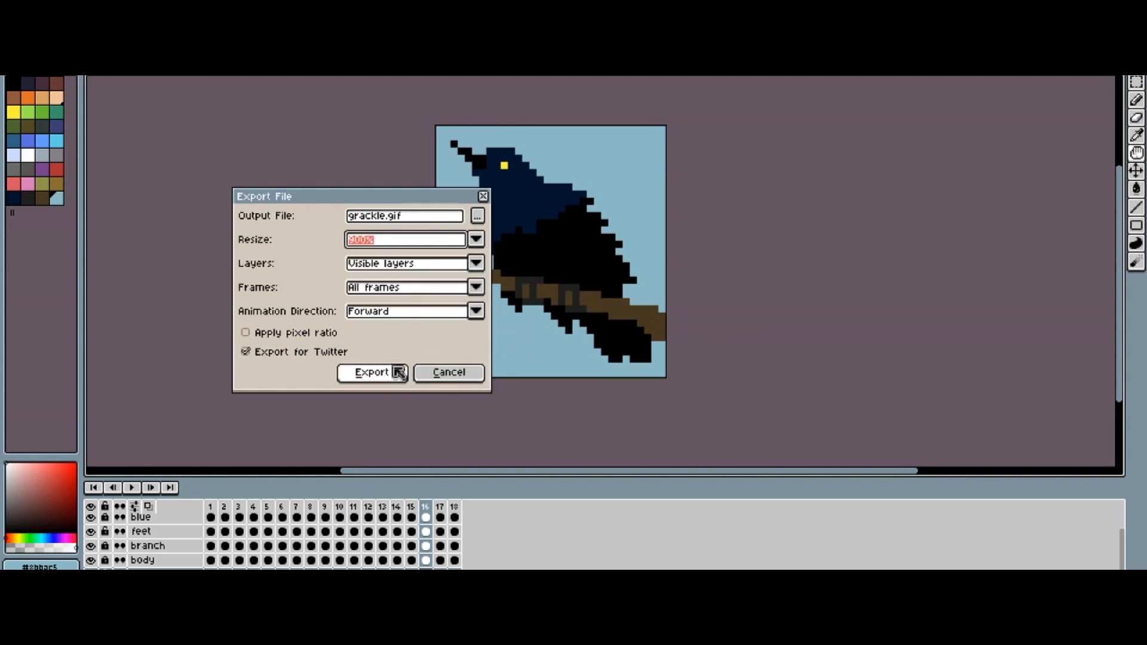
pyautogui.click(475, 244)
pyautogui.click(399, 355)
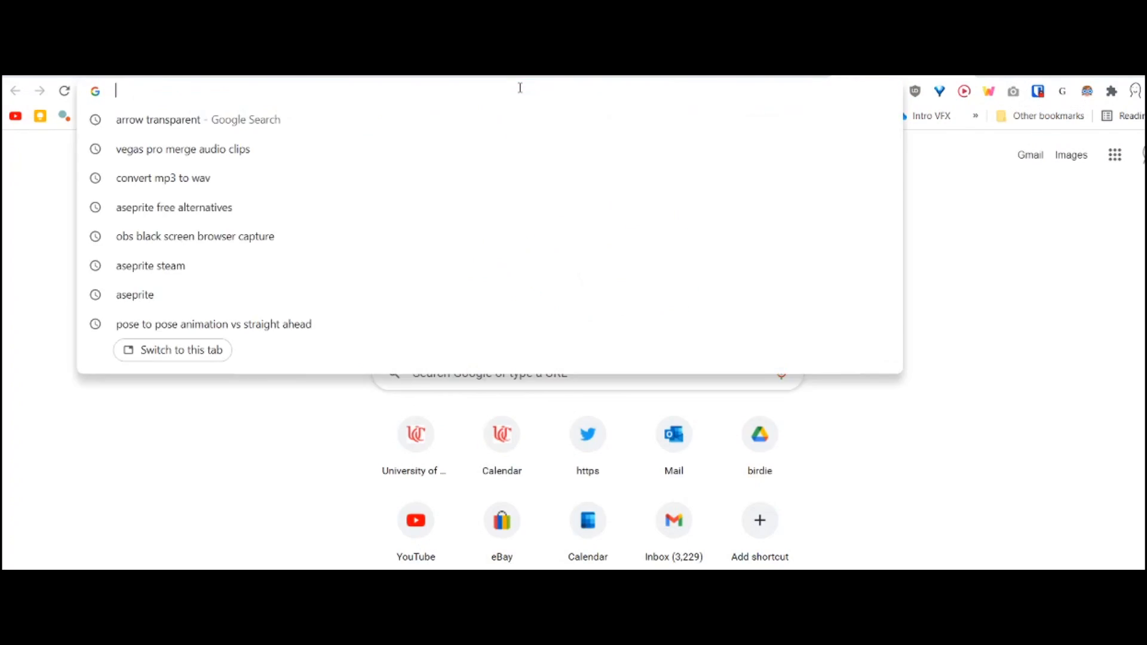
# Search the web for ezgif and open its GIF to MP4 converter.
pyautogui.write('ezgif')
pyautogui.press('Return')
pyautogui.click(366, 170)
pyautogui.scroll(3, 705, 254)
pyautogui.click(260, 236)
pyautogui.scroll(5, 525, 231)
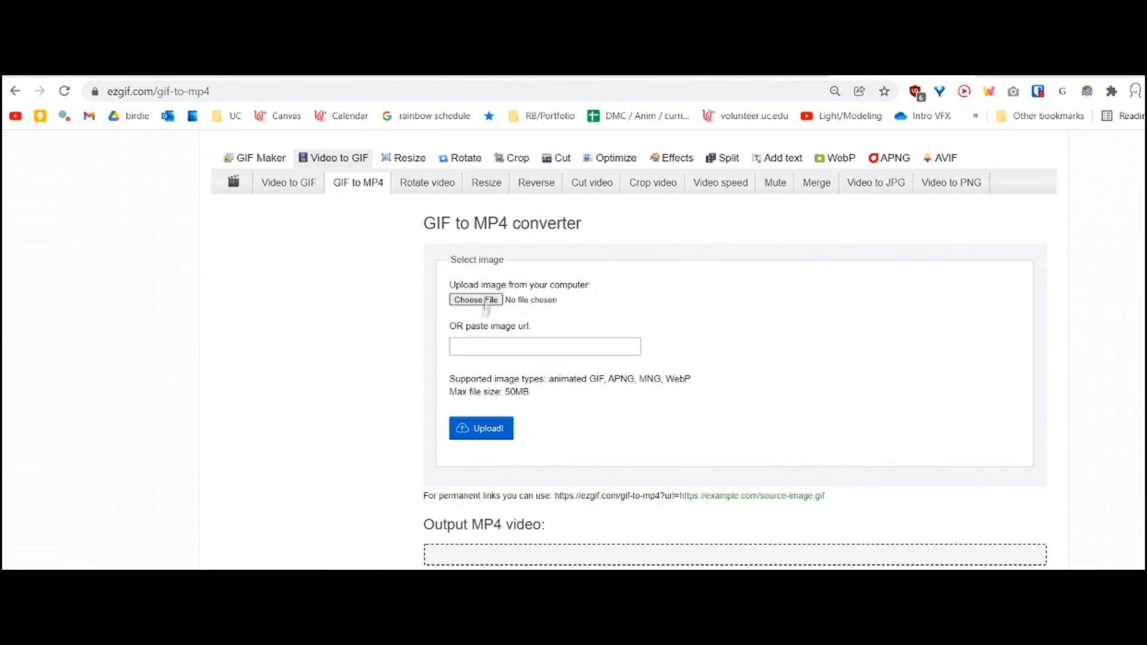
# Upload grackle_320.gif from the grackle animated sprite folder to the GIF to MP4 converter.
pyautogui.click(482, 305)
pyautogui.doubleClick(394, 263)
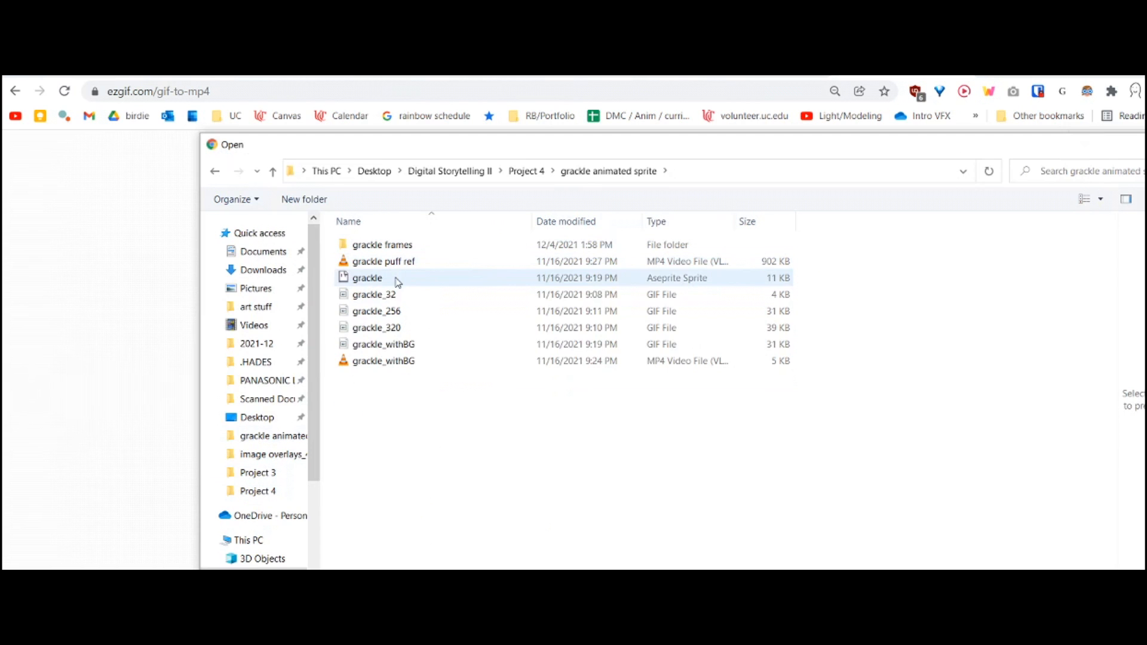
pyautogui.doubleClick(392, 328)
pyautogui.click(505, 429)
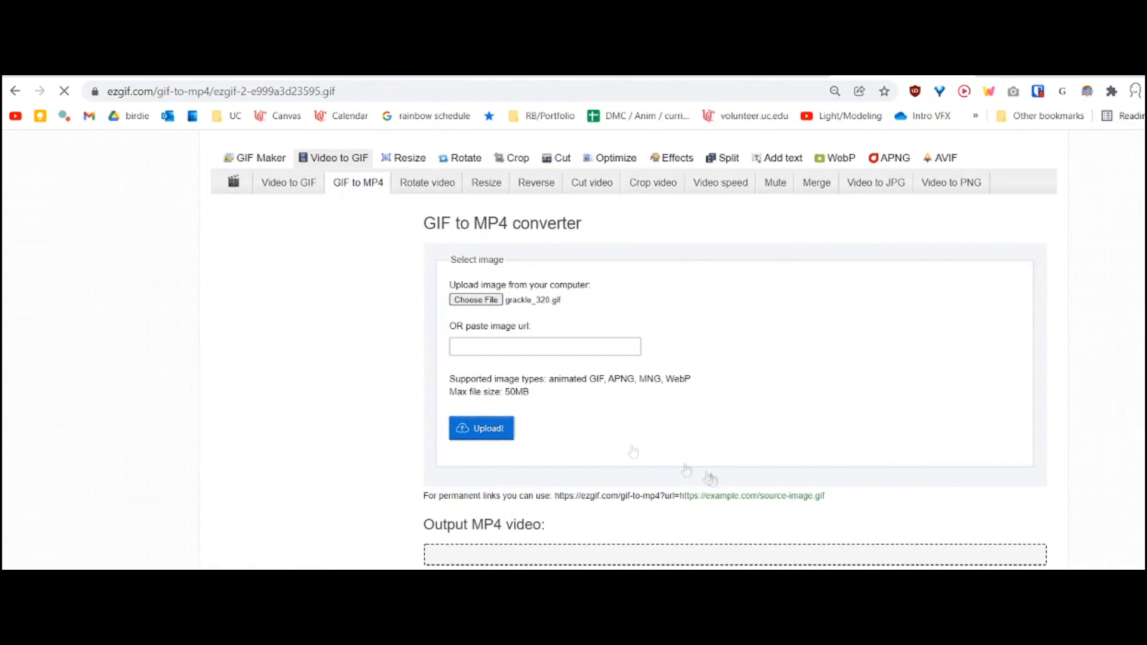
pyautogui.scroll(-2, 675, 497)
pyautogui.click(329, 476)
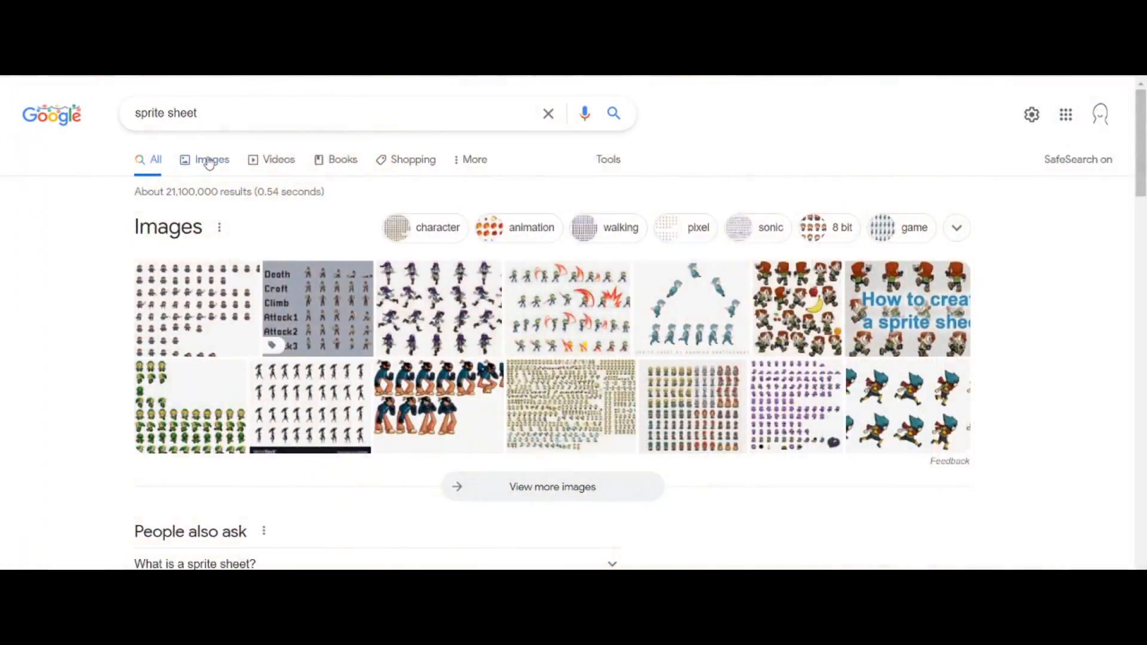
# Browse Google image results for sprite sheet examples.
pyautogui.click(205, 159)
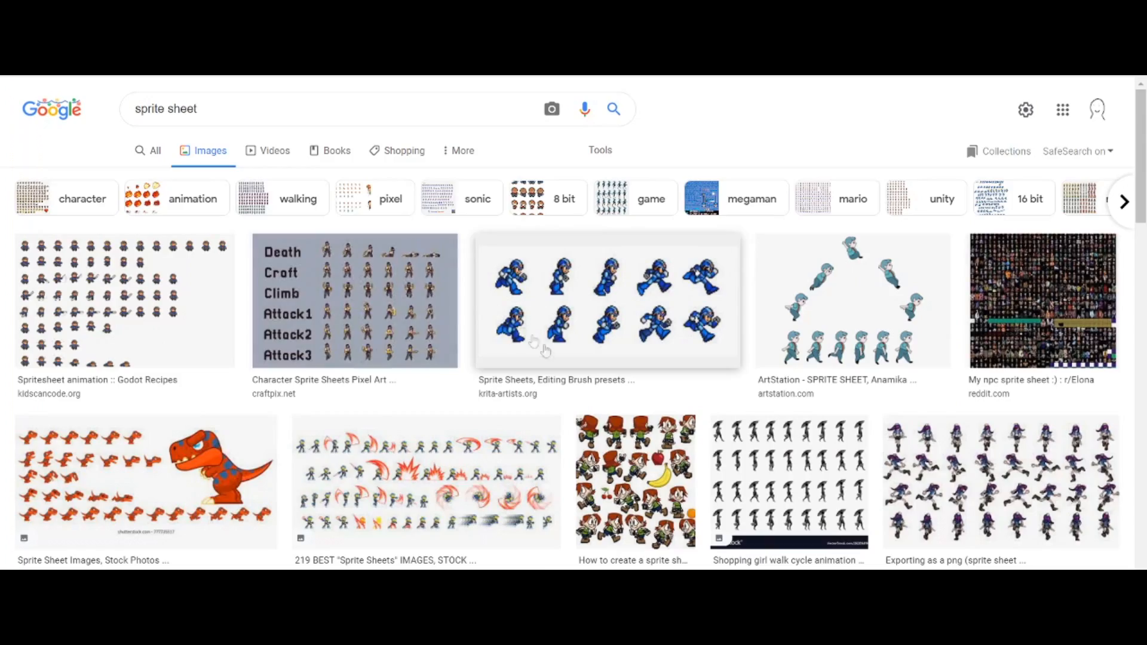
pyautogui.click(195, 332)
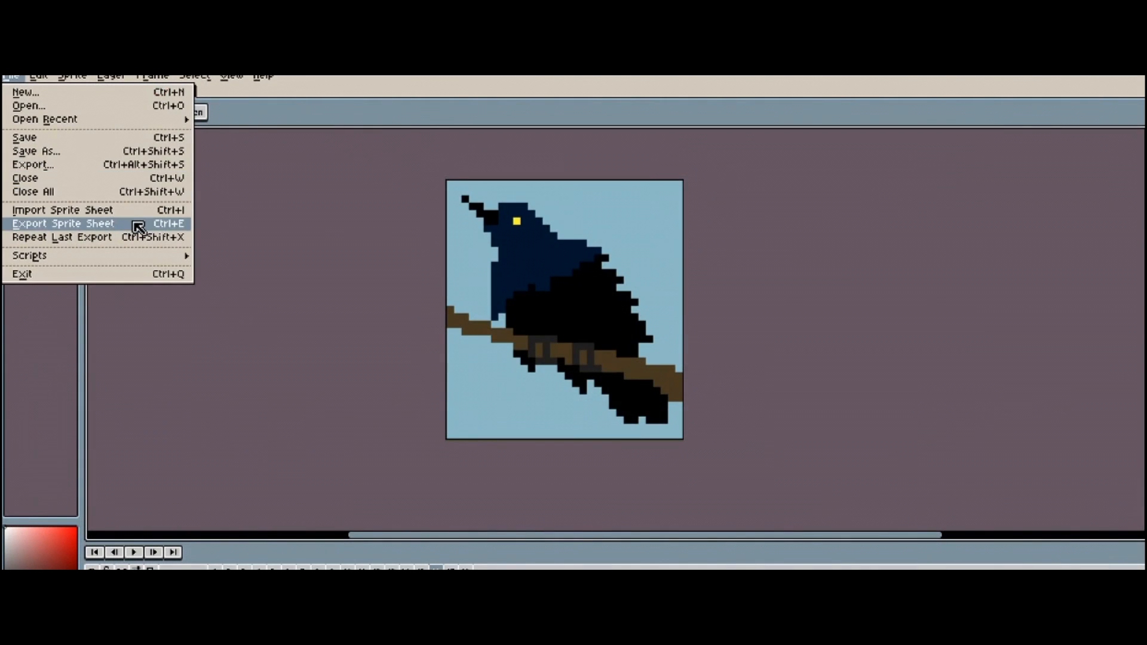
# In Aseprite, set the grackle sprite sheet export to By Rows with a Fixed # of Columns constraint and open the column count for editing.
pyautogui.click(133, 222)
pyautogui.moveTo(243, 232); pyautogui.dragTo(479, 407)
pyautogui.click(657, 450)
pyautogui.click(460, 503)
pyautogui.click(657, 451)
pyautogui.click(519, 491)
pyautogui.click(520, 475)
pyautogui.click(504, 505)
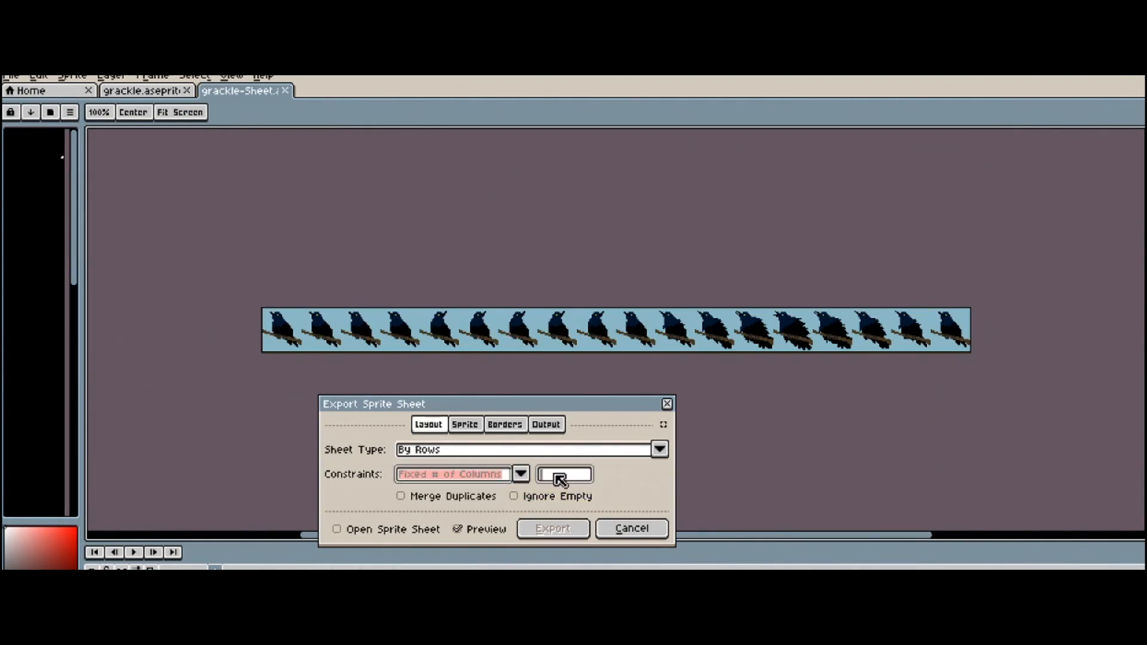
pyautogui.click(558, 478)
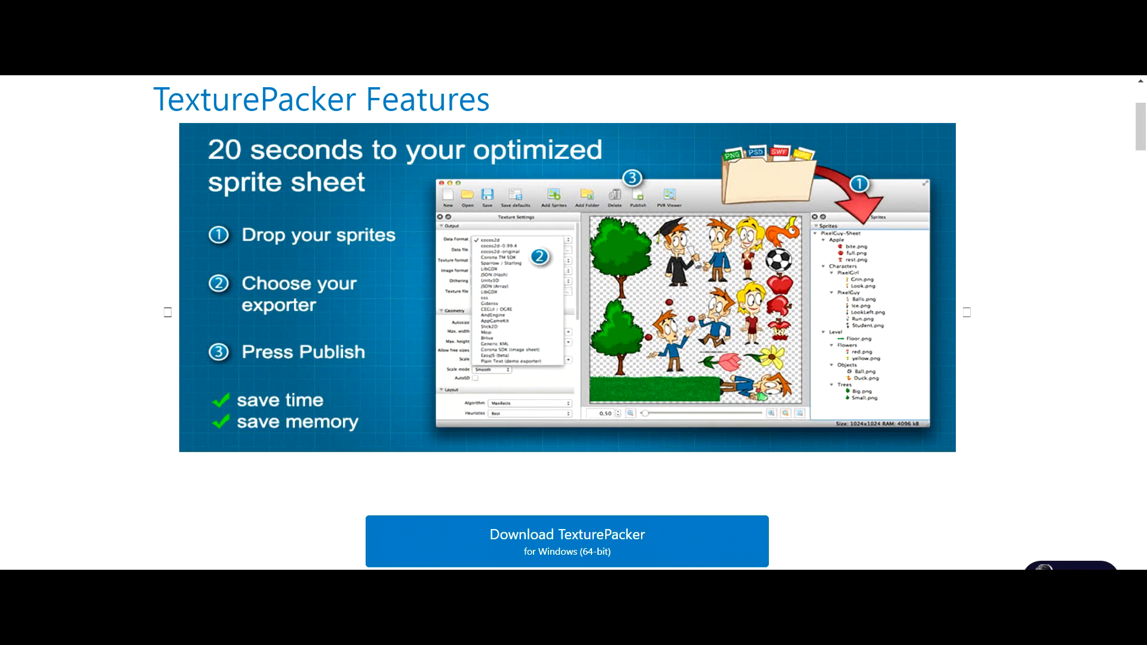